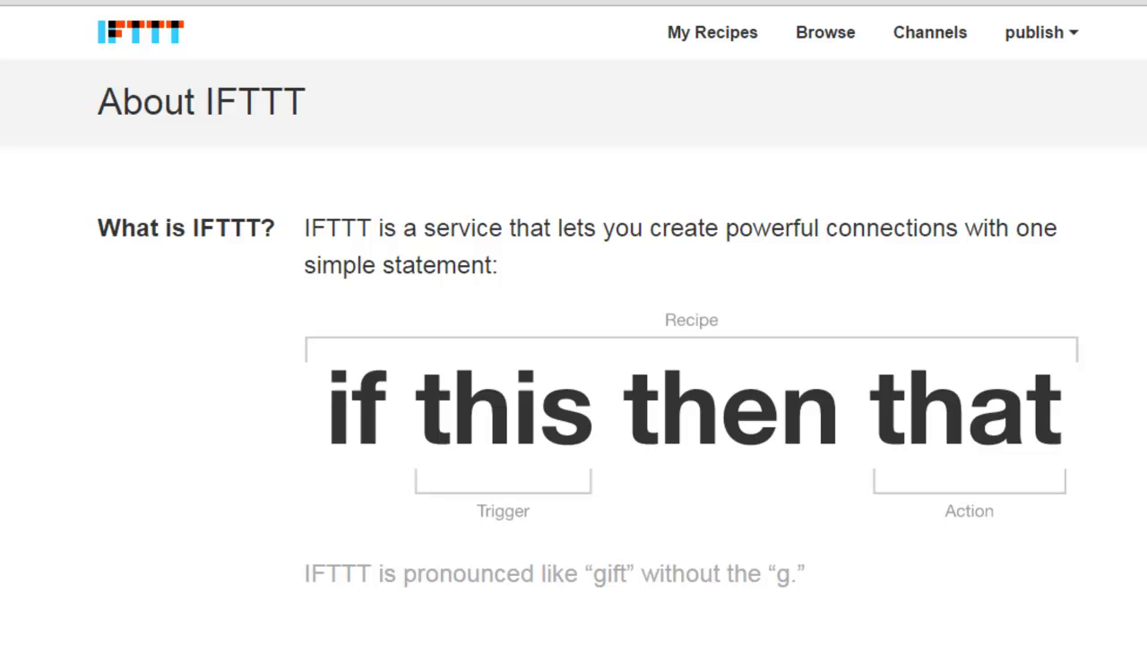
- Scroll through the About page, then return to its top
scroll(912, 451, "down", 5)
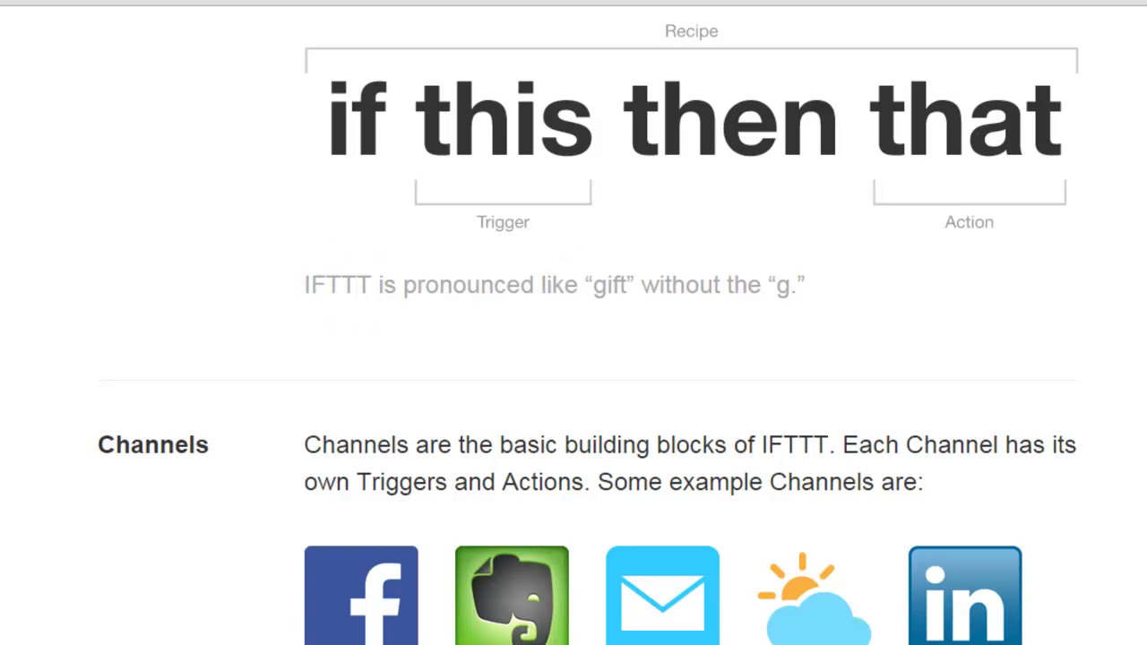
scroll(1104, 507, "down", 3)
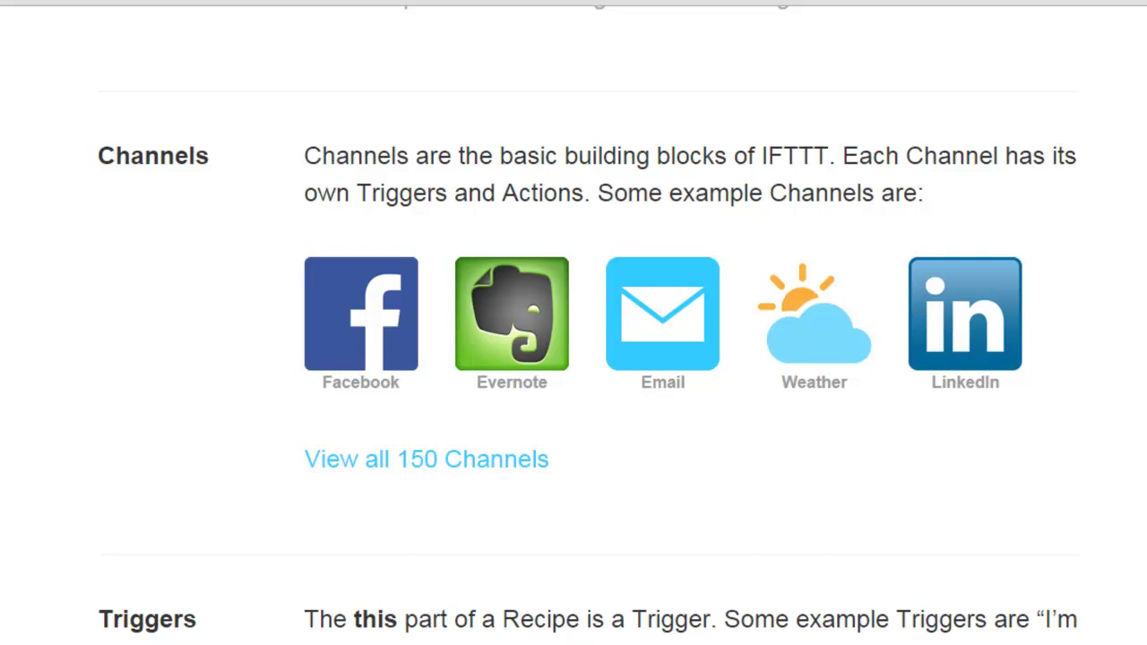
scroll(587, 323, "down", 6)
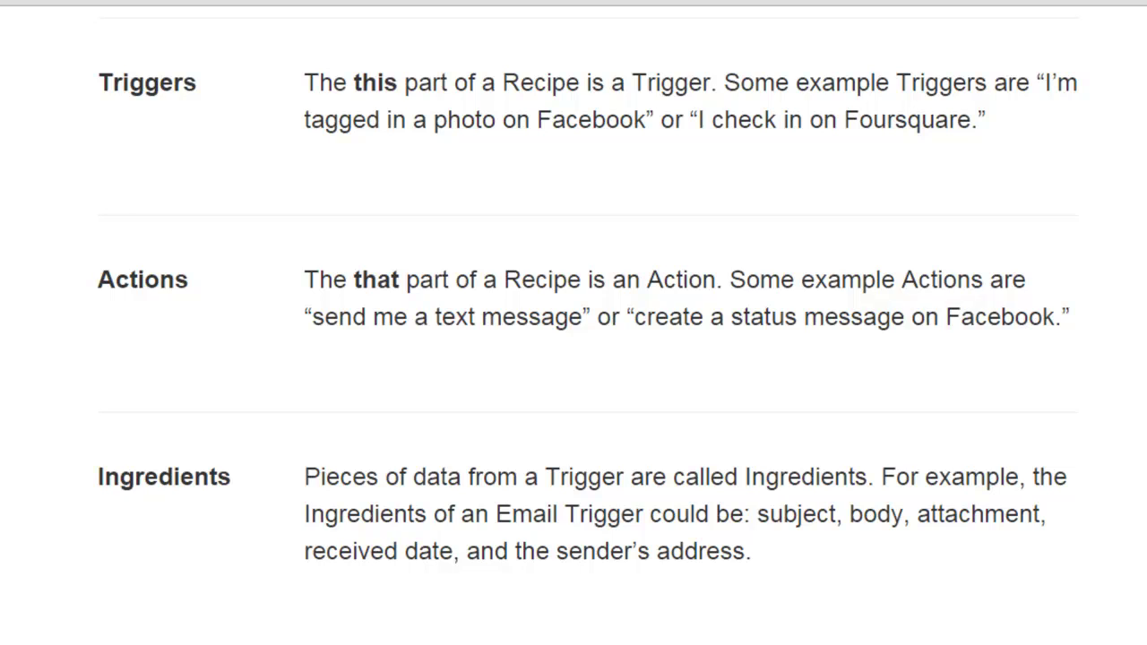
scroll(574, 337, "down", 5)
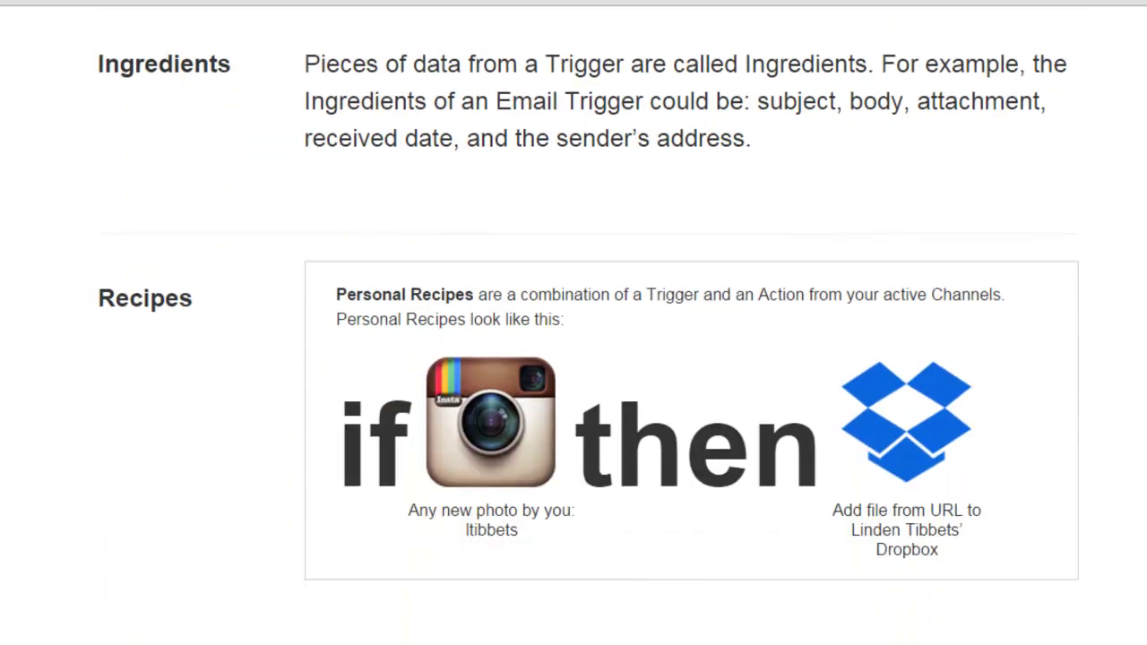
scroll(573, 338, "down", 5)
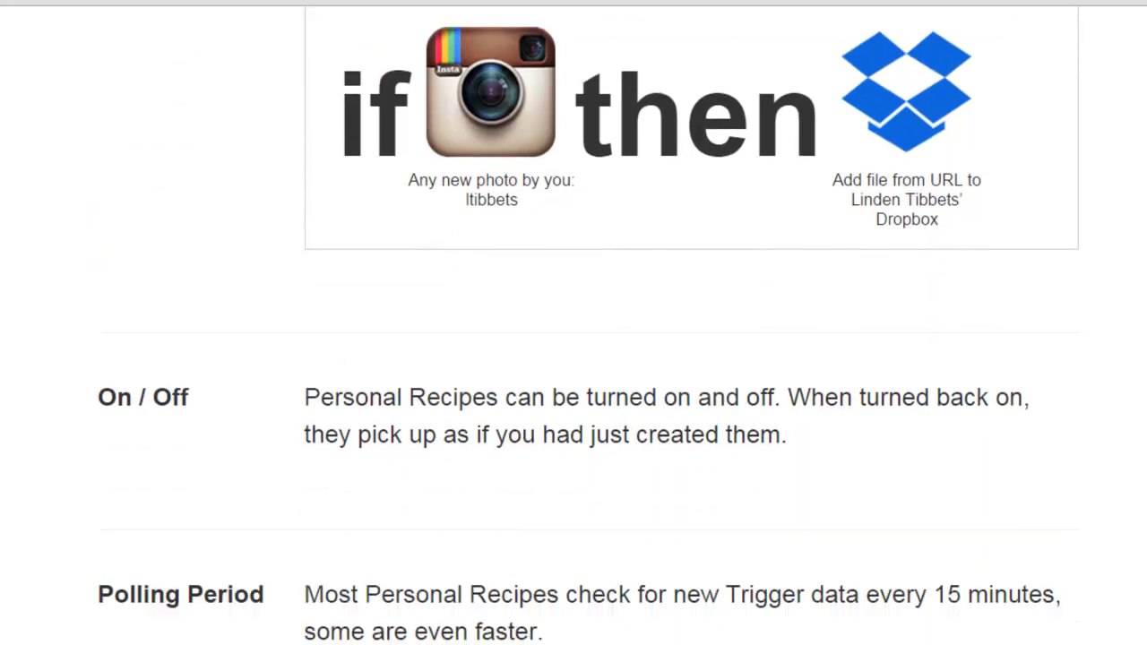
scroll(574, 338, "down", 3)
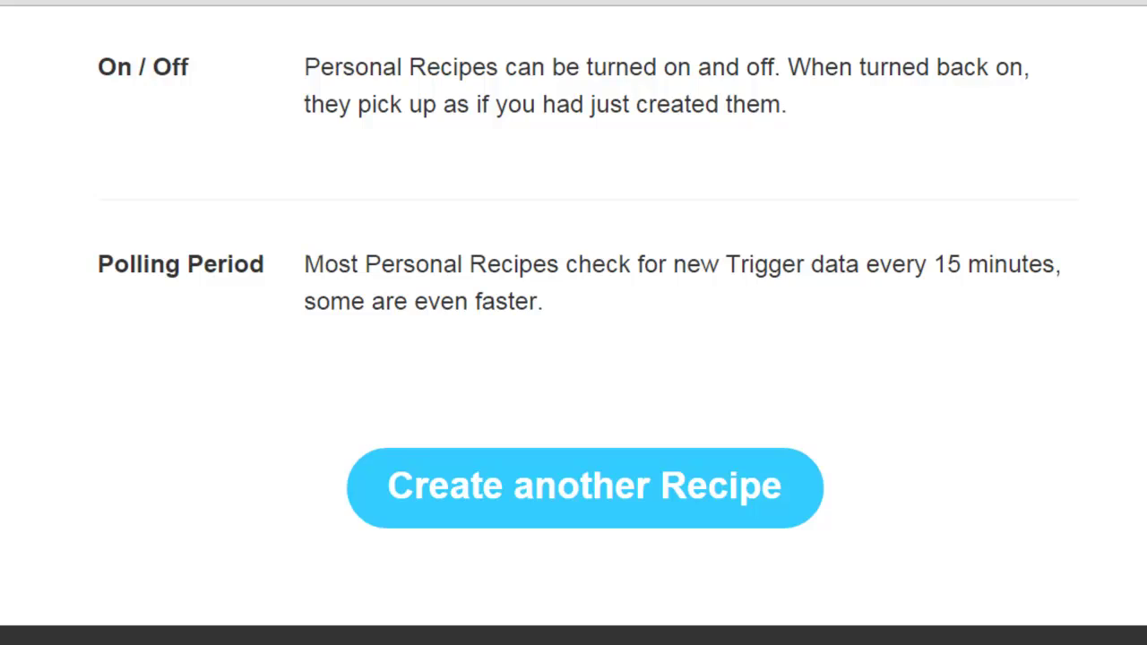
key("Home")
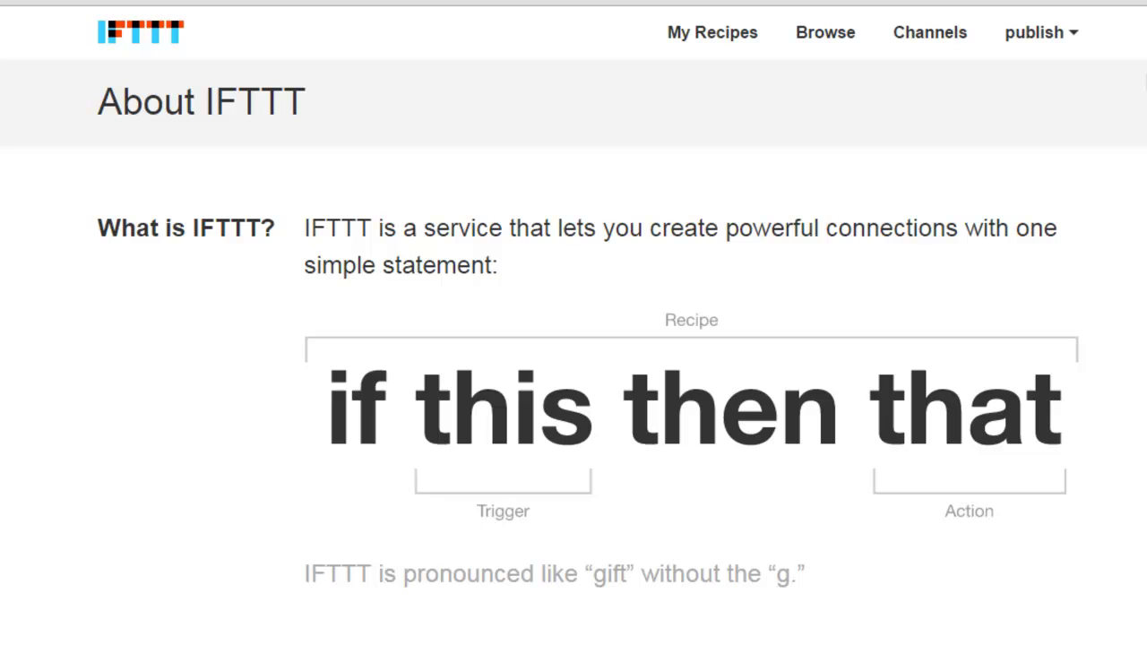
- Search Browse for 'twitter' and scan the 28,671 matching recipes
left_click(816, 40)
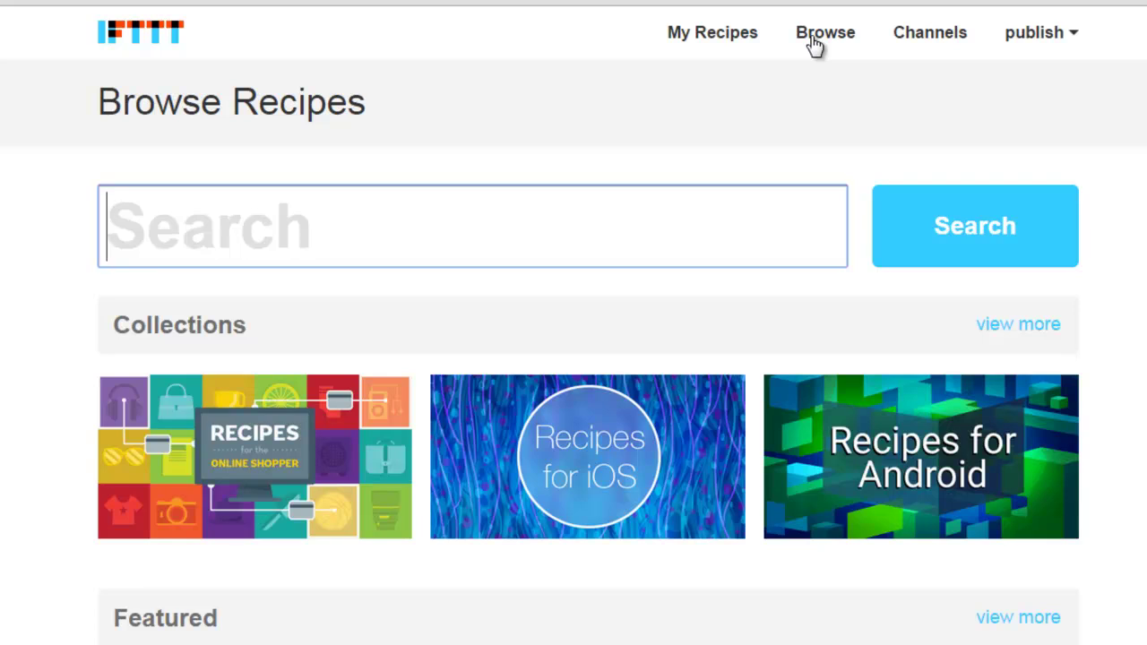
type("twitter")
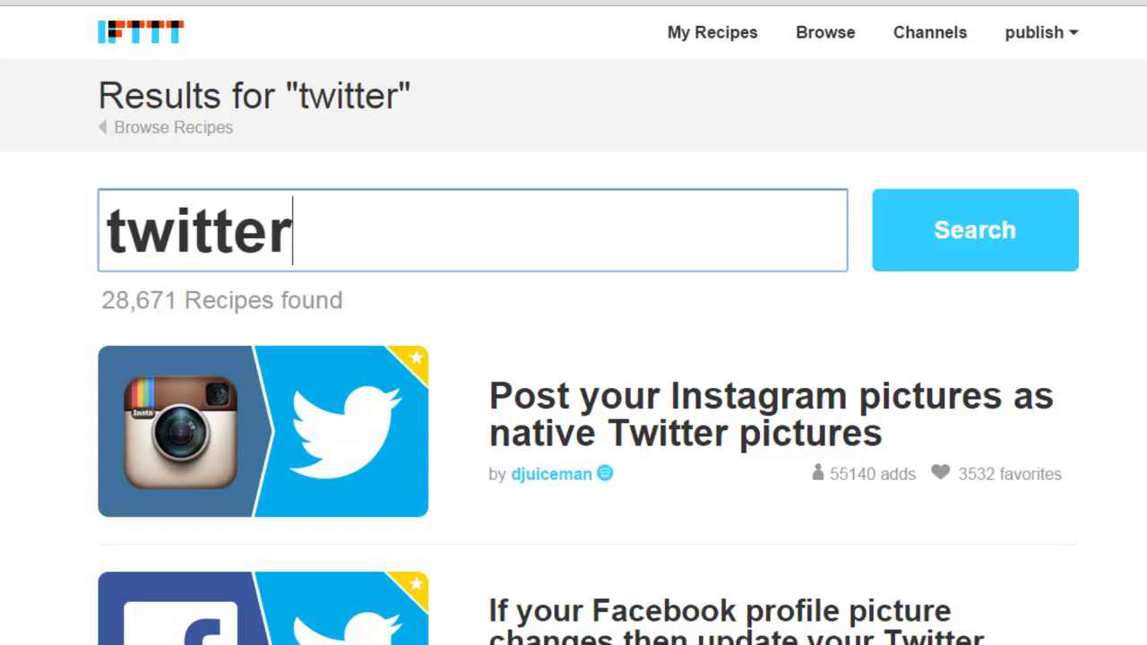
scroll(573, 359, "down", 6)
scroll(574, 359, "down", 12)
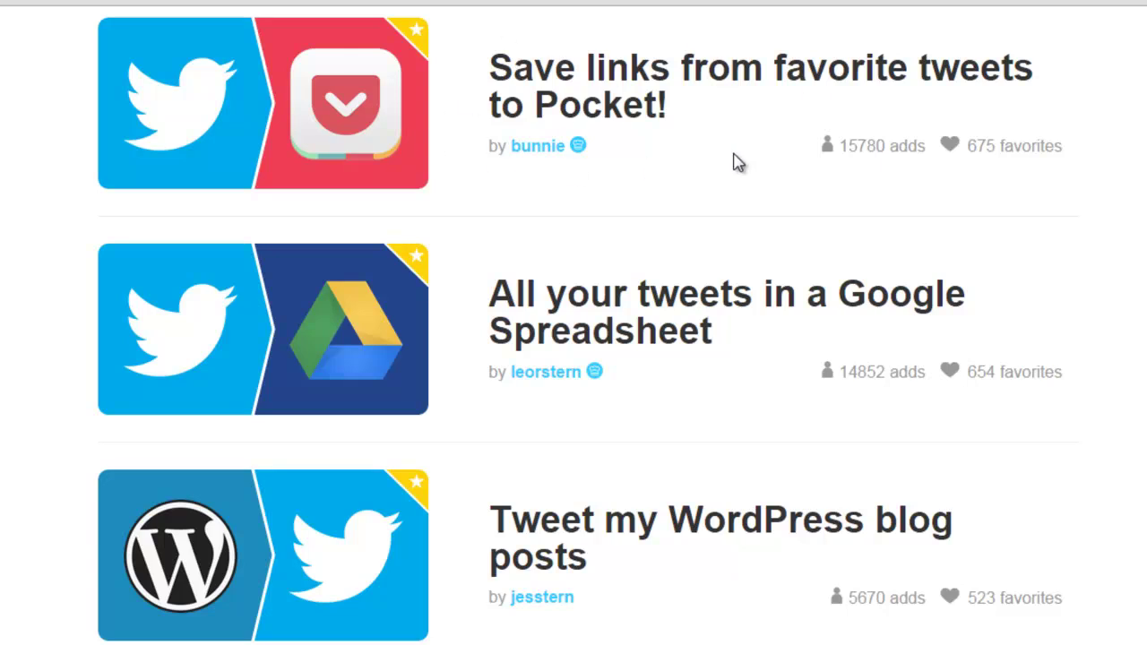
scroll(574, 358, "up", 10)
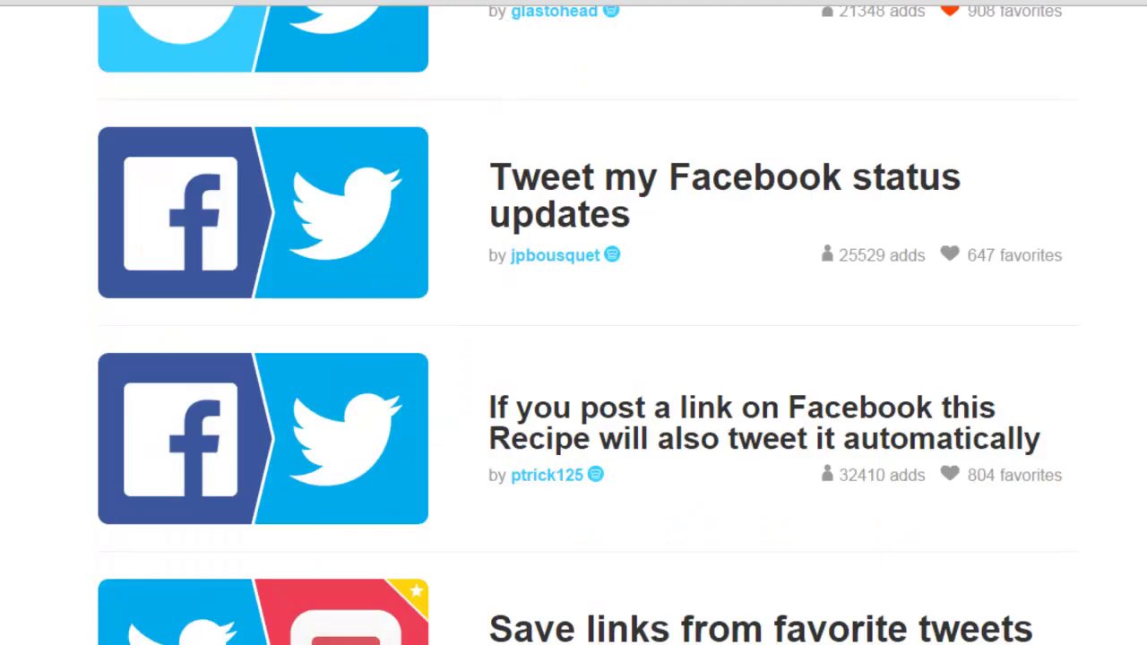
scroll(573, 358, "up", 5)
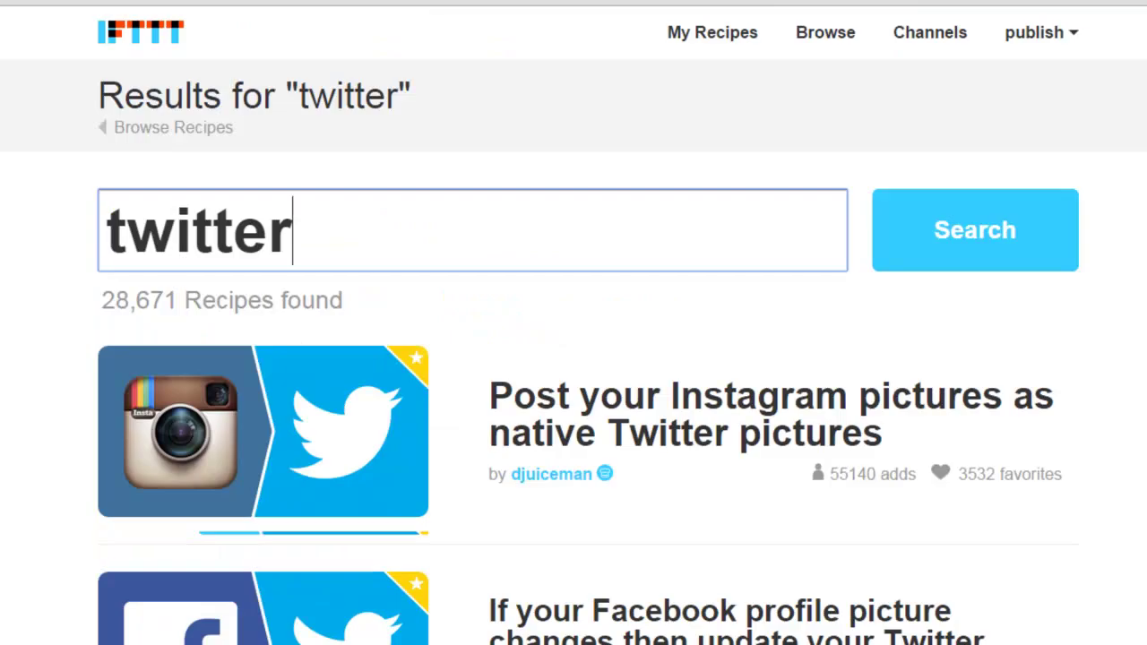
- Go back to the Browse Recipes page and scroll down to the recipe list
left_click(820, 34)
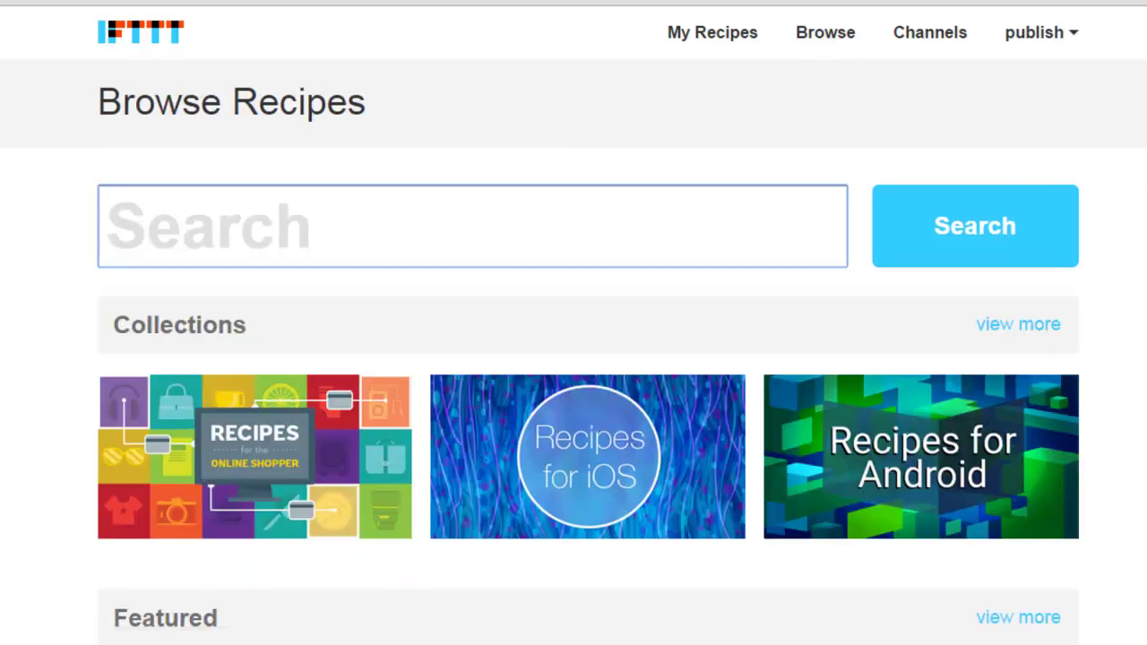
scroll(574, 359, "down", 2)
scroll(573, 359, "down", 1)
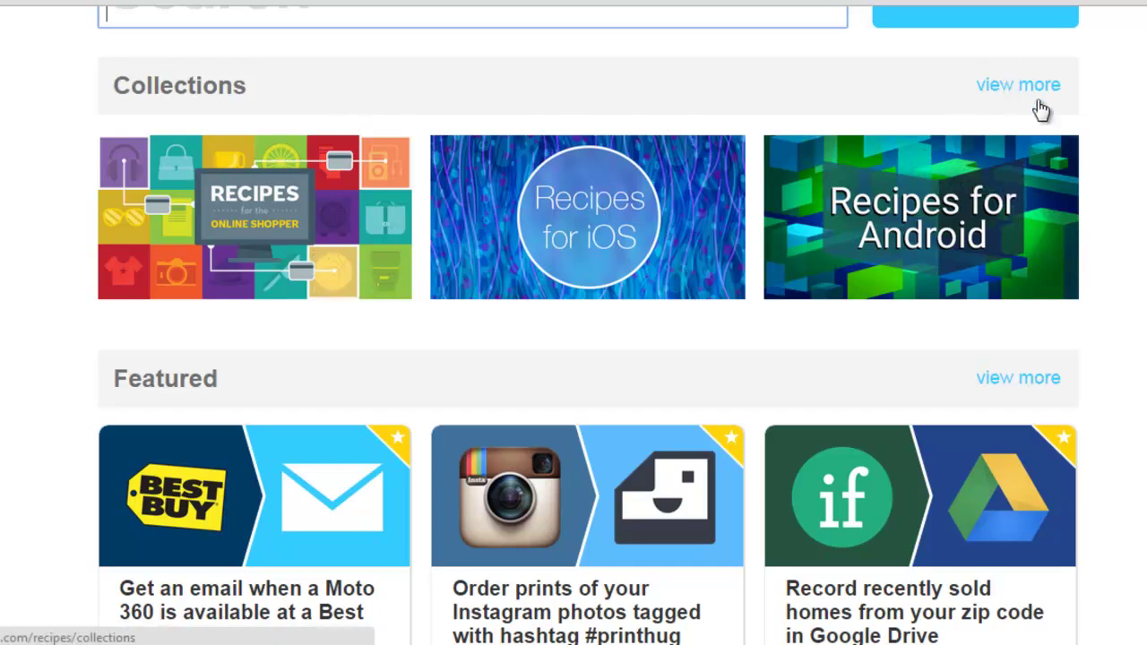
scroll(574, 359, "down", 8)
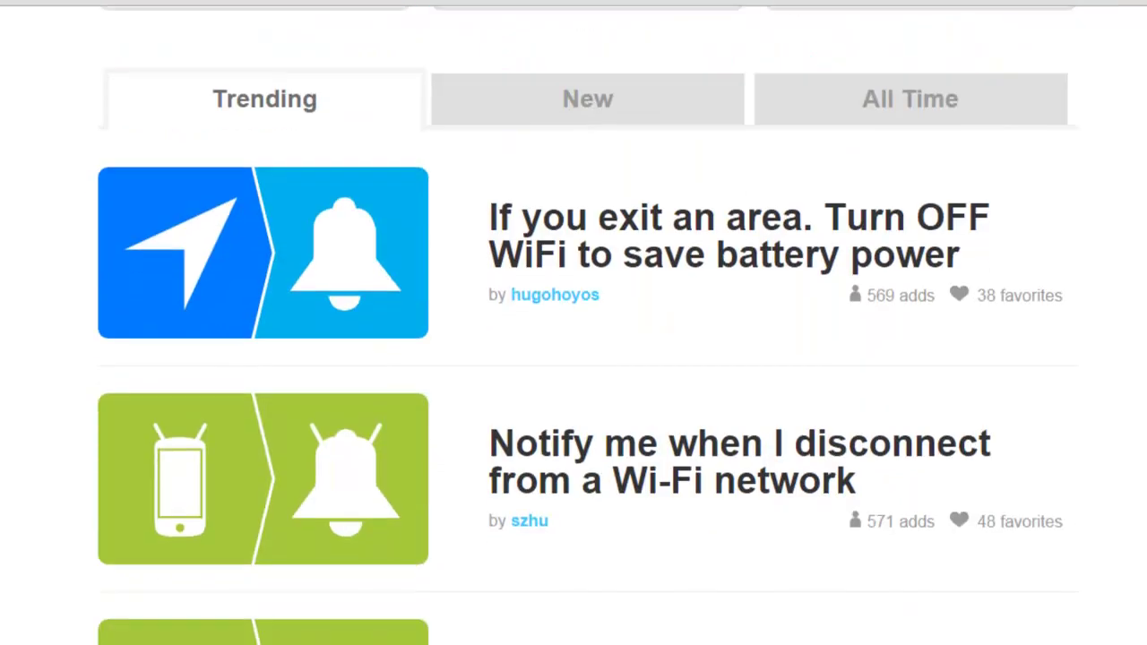
- List the All Time most popular recipes, led by backing up contacts to a Google Spreadsheet
left_click(890, 97)
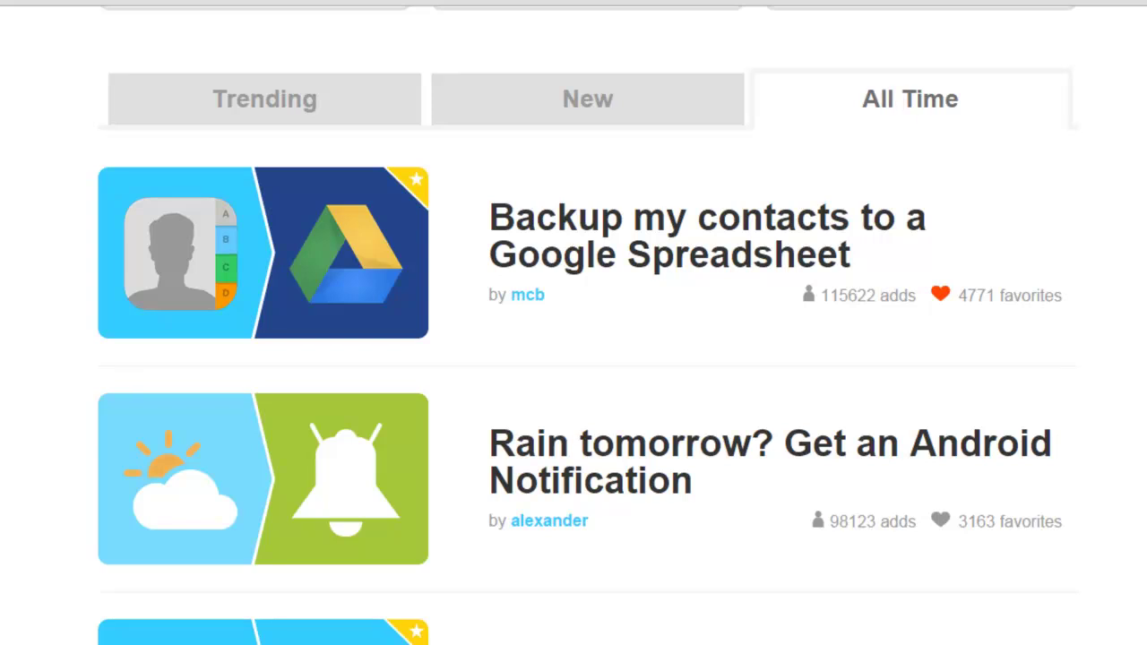
scroll(574, 323, "down", 15)
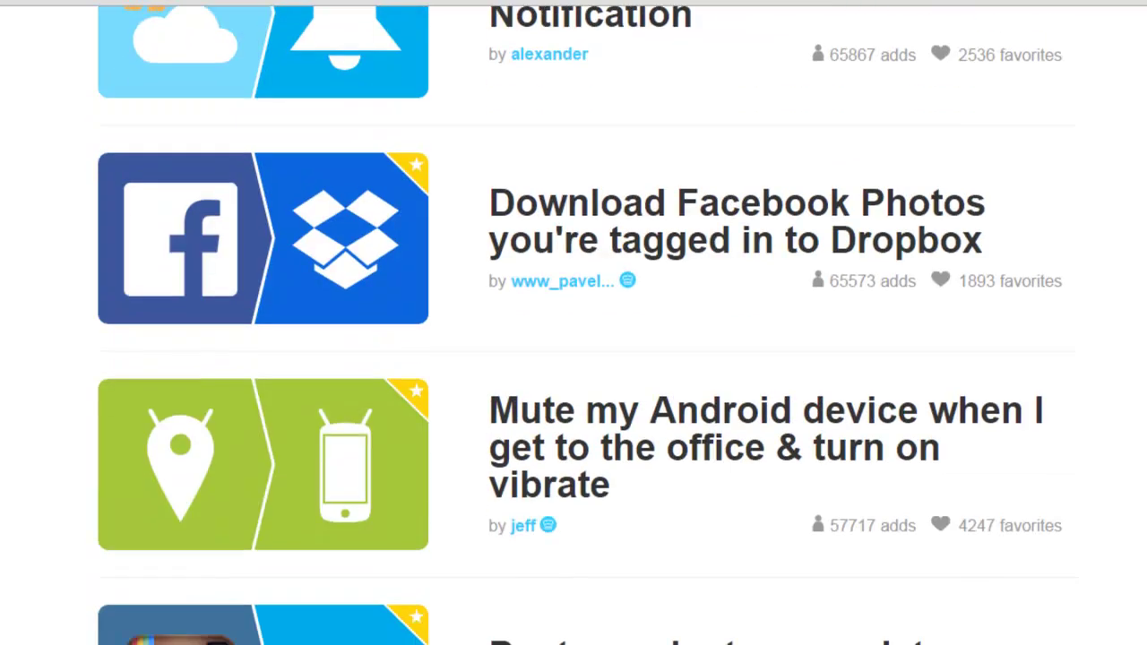
scroll(573, 323, "down", 7)
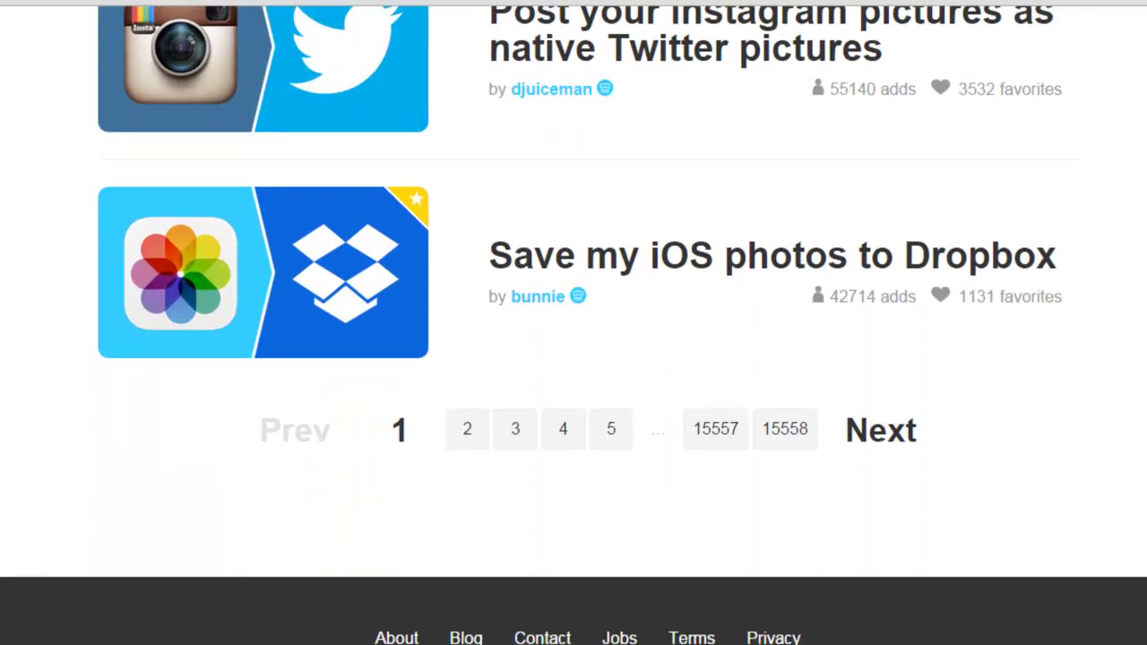
scroll(573, 323, "down", 2)
scroll(574, 323, "up", 20)
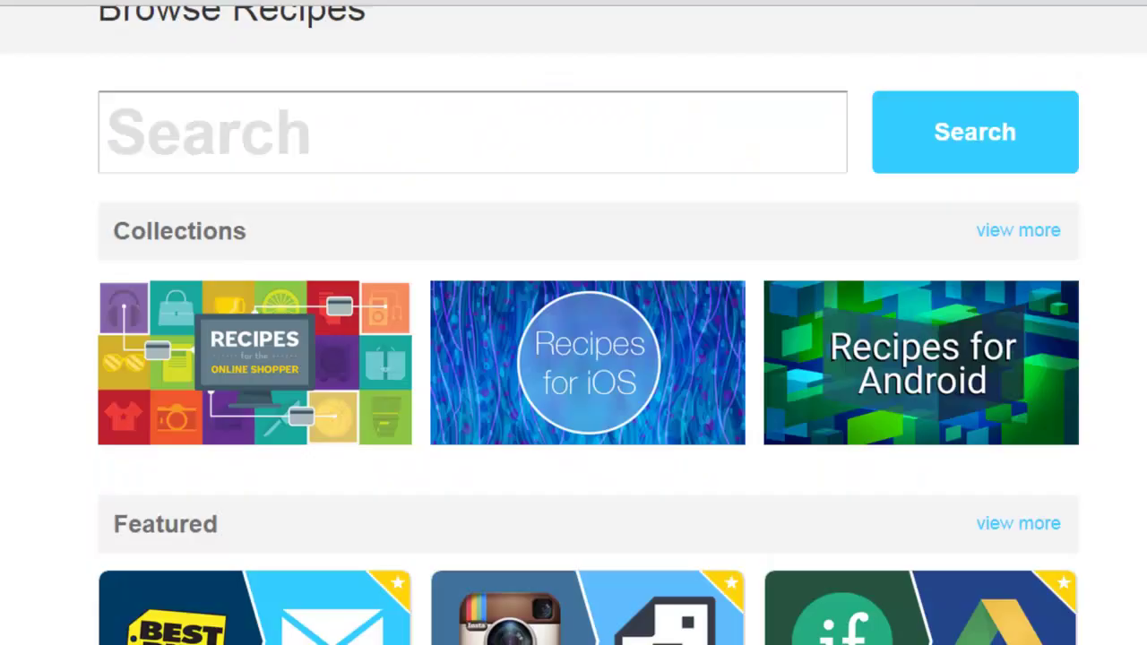
scroll(573, 323, "up", 1)
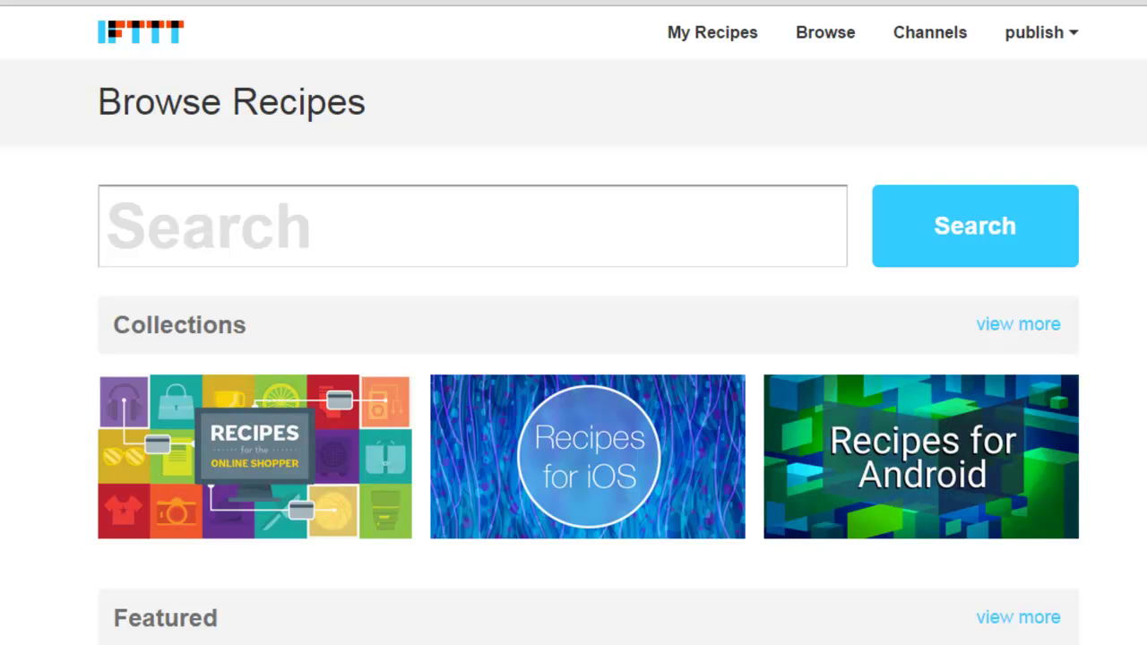
- Preview the Recipes to Streamline your Social Media collection from the full collections list
left_click(1024, 327)
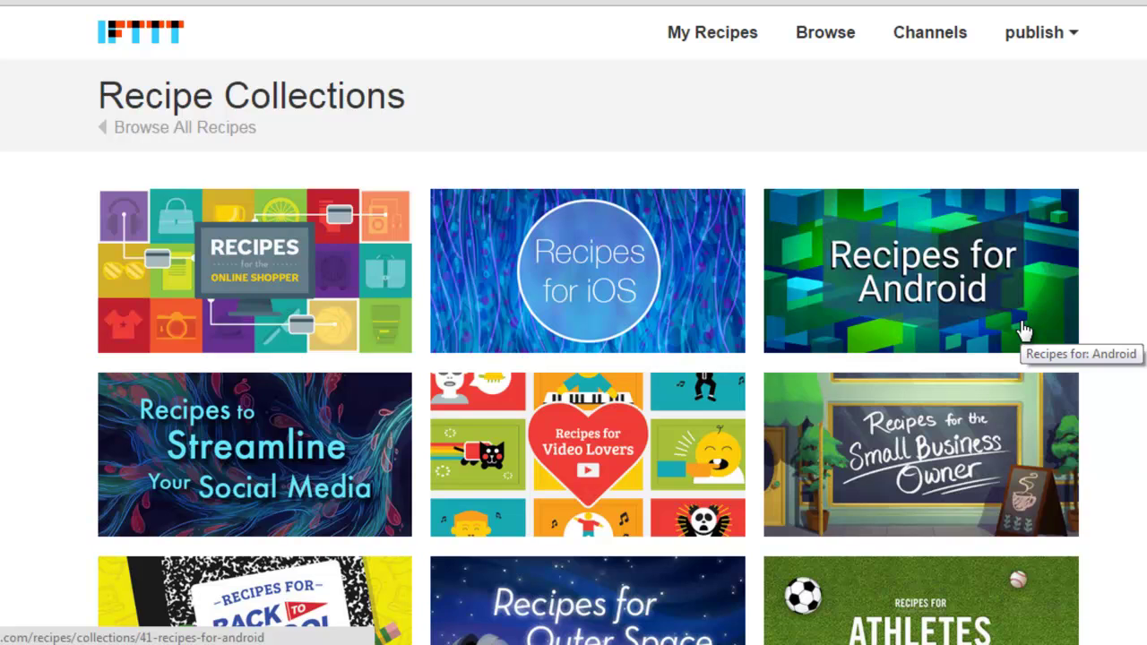
left_click(268, 451)
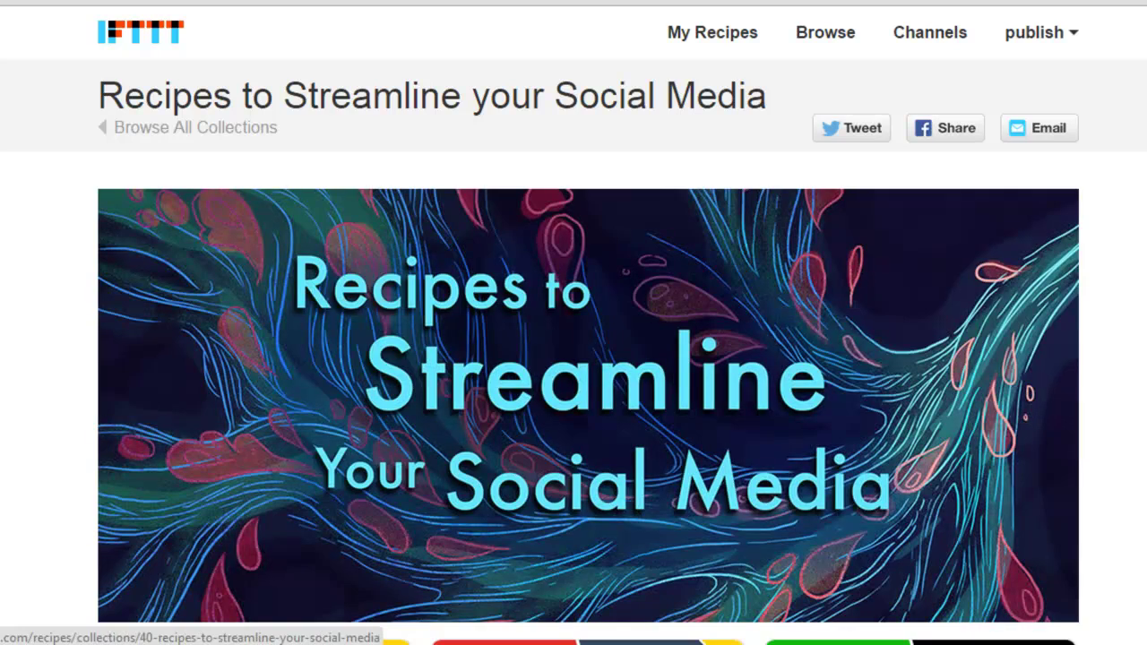
scroll(574, 359, "down", 6)
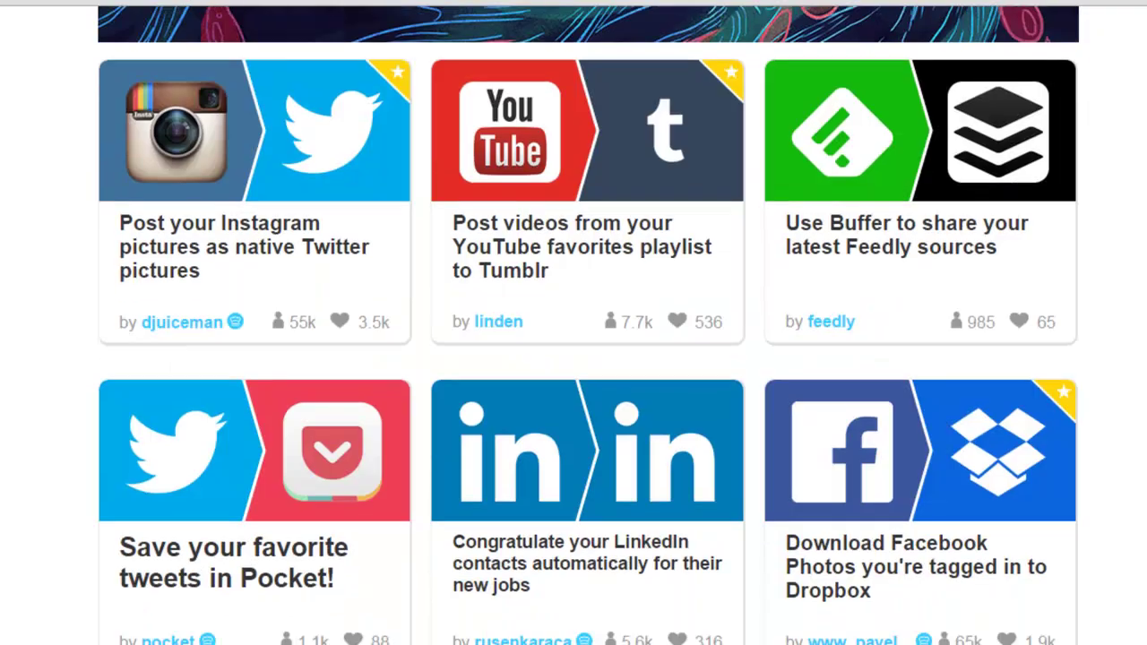
scroll(574, 359, "down", 3)
scroll(574, 358, "up", 9)
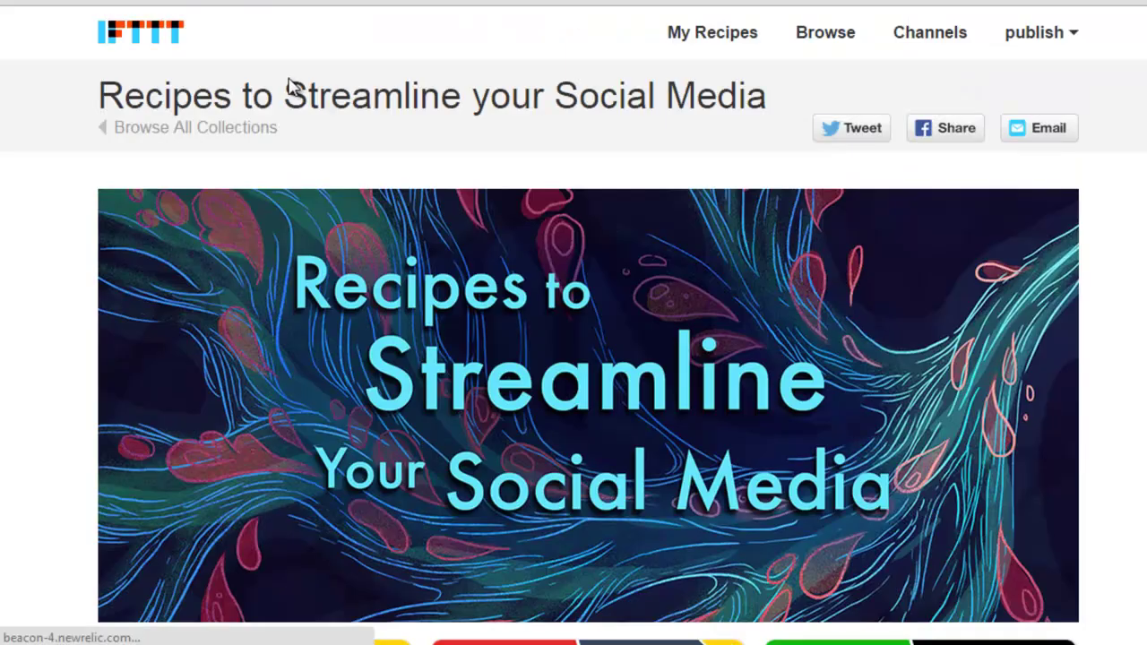
key("alt+Left")
- Open Recipes for the Small Business Owner and scan its recipes, including Square payments to spreadsheet rows
left_click(910, 473)
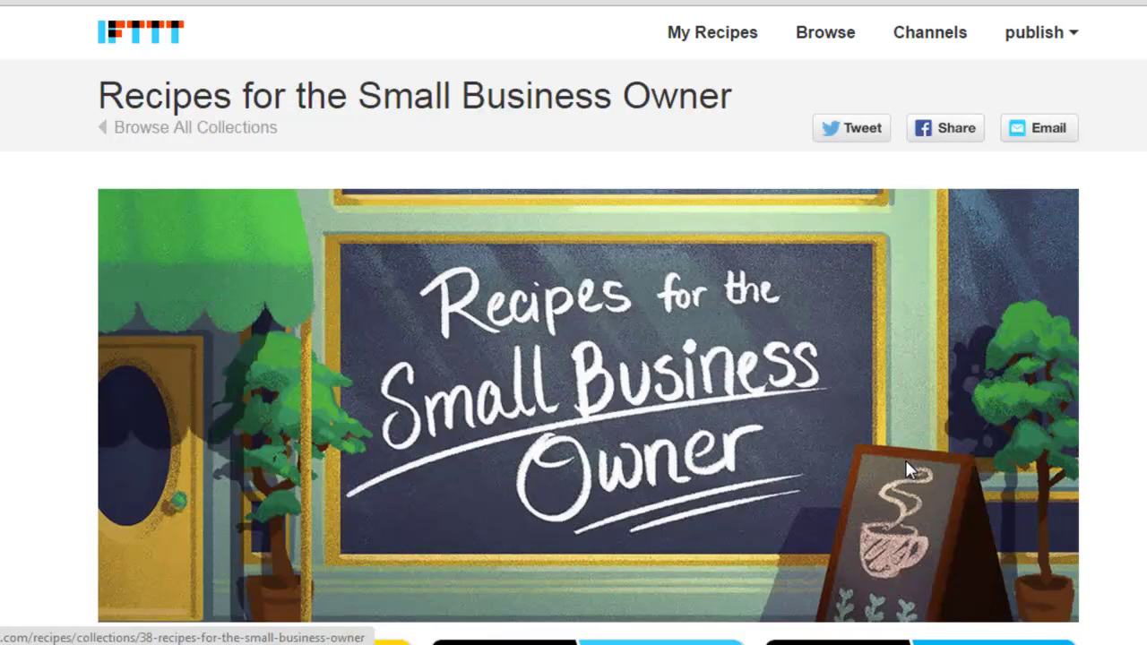
scroll(588, 359, "down", 6)
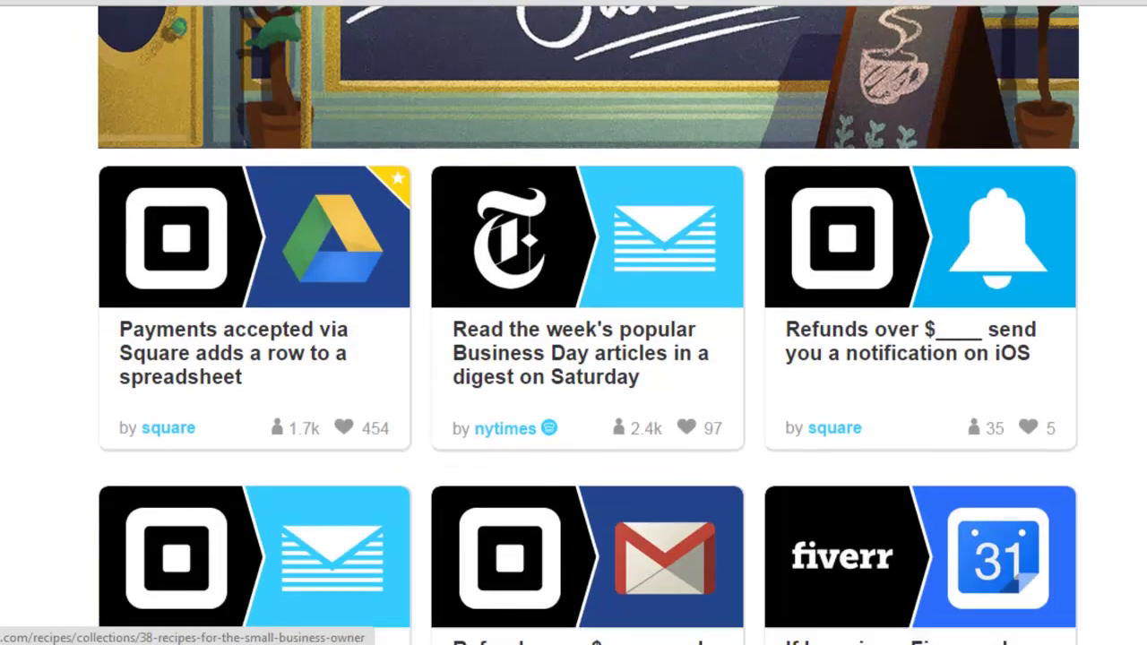
scroll(588, 359, "down", 3)
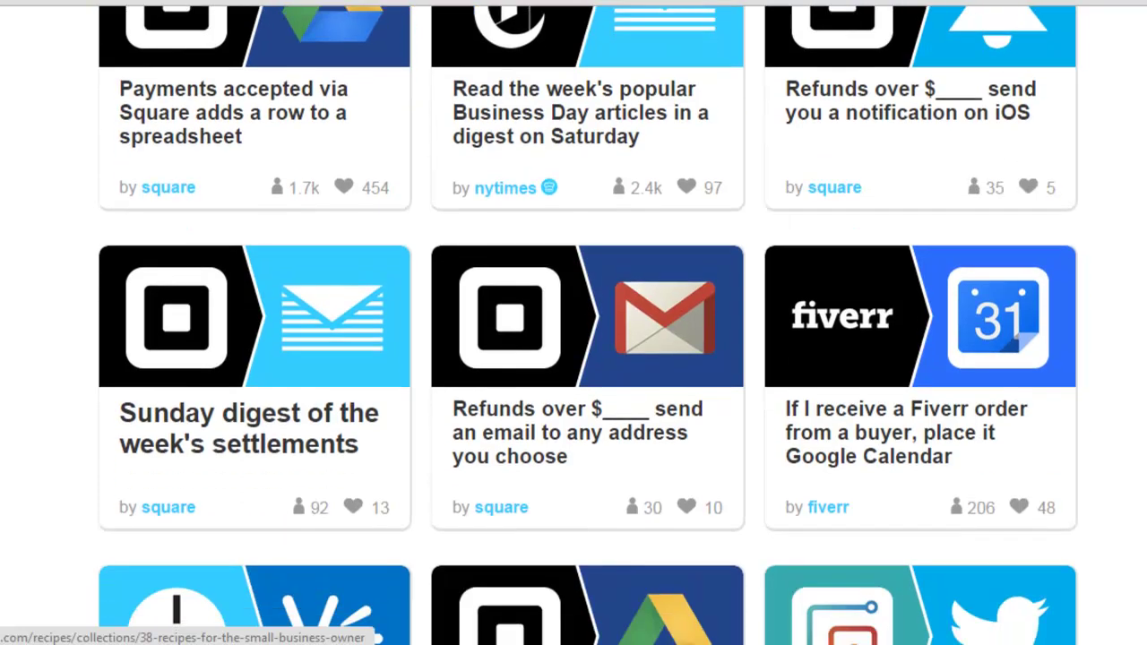
scroll(587, 358, "up", 10)
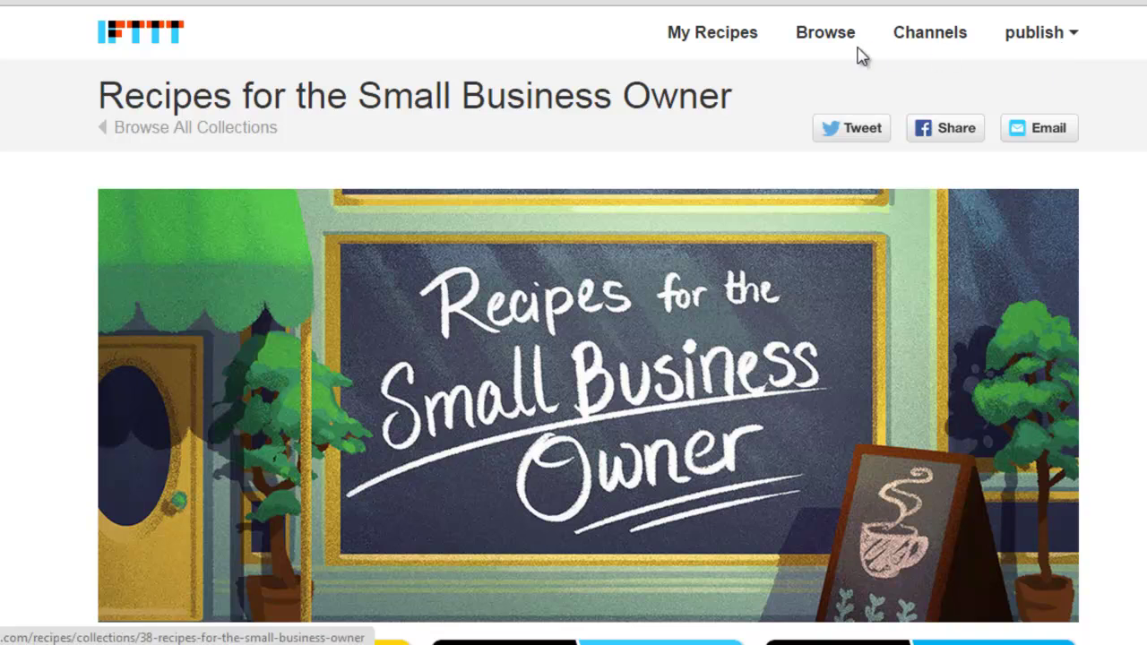
- Open My Recipes and scroll the Personal list, including Facebook-to-Twitter profile picture sync
left_click(697, 47)
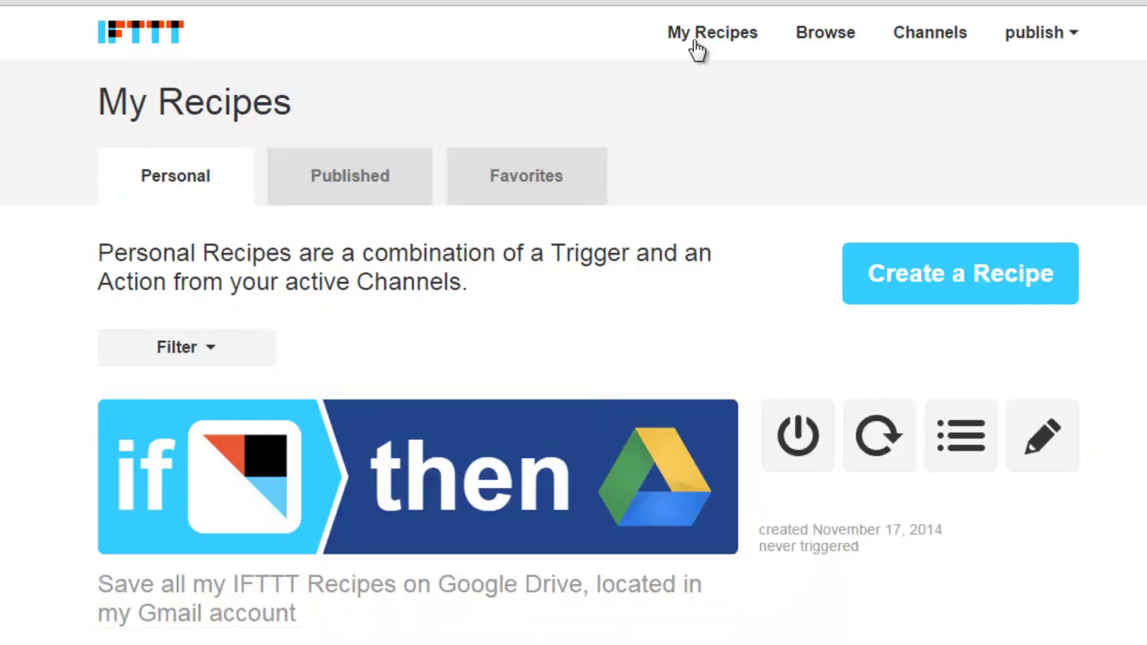
scroll(574, 322, "down", 20)
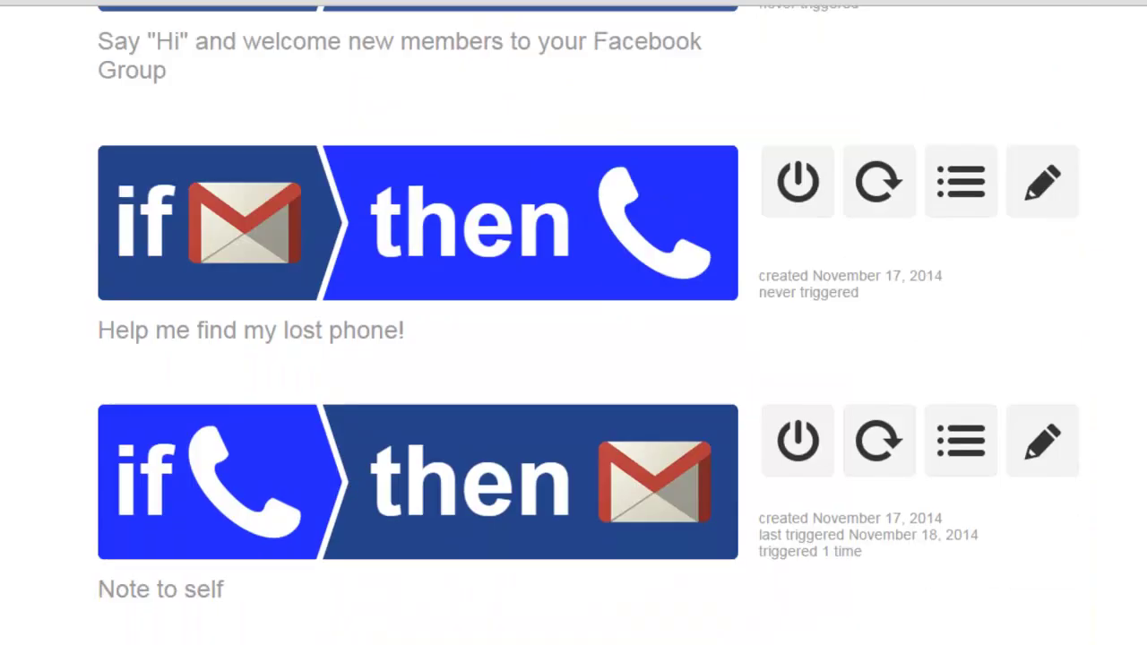
scroll(574, 323, "down", 4)
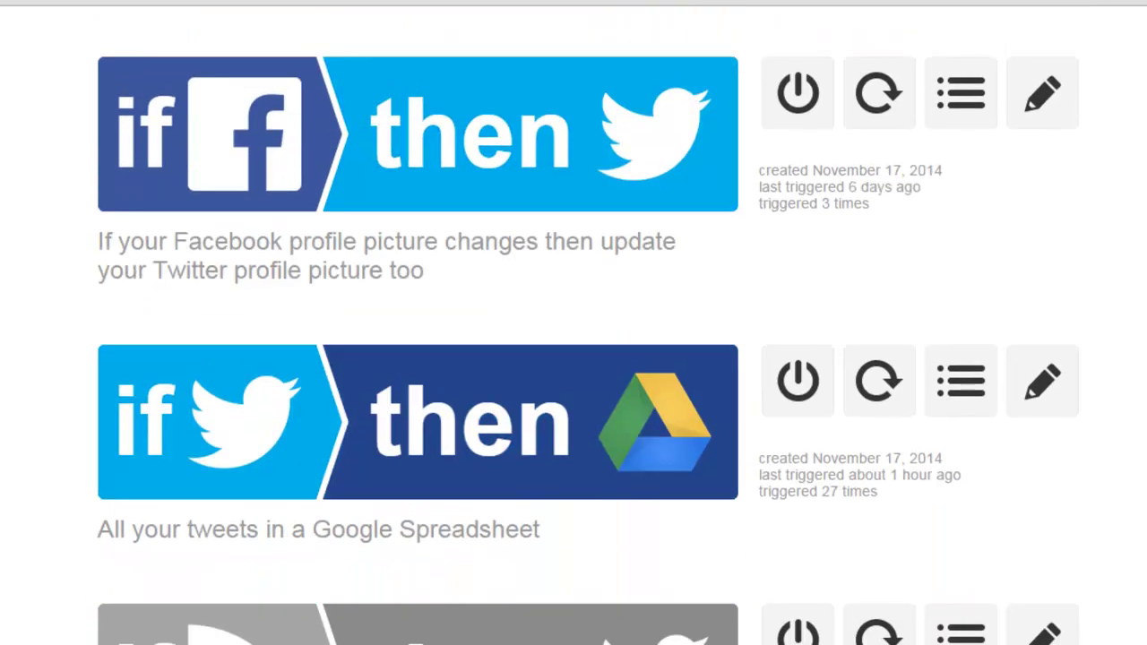